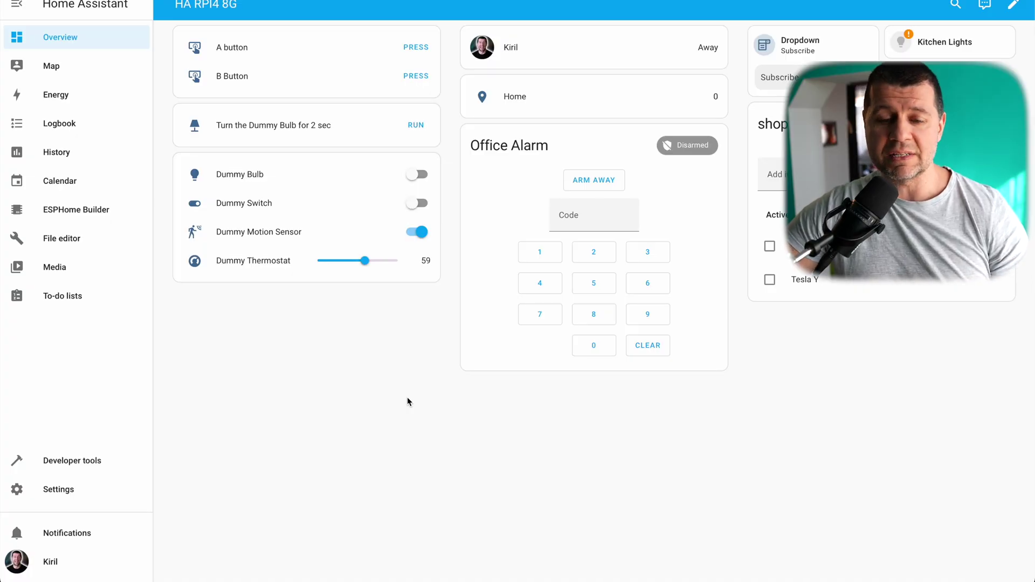
Go to the Integrations page through the command palette search 'inte'
key(c)
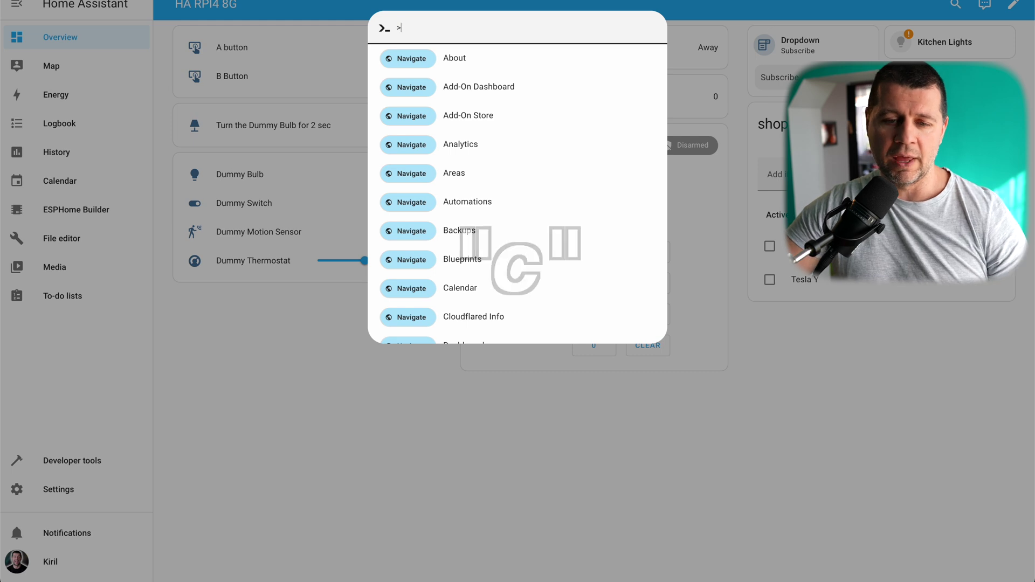
text(inte)
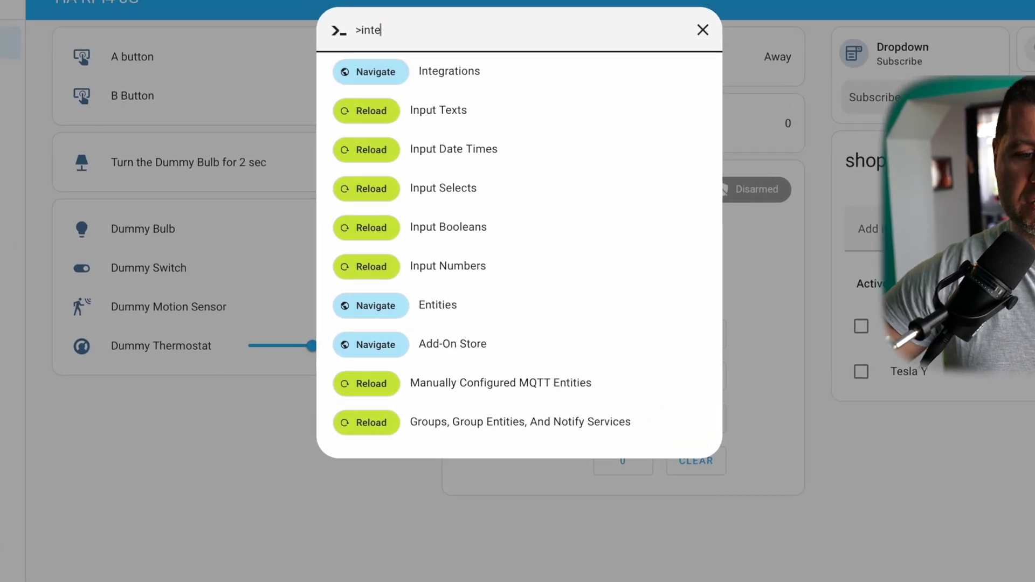
click(437, 80)
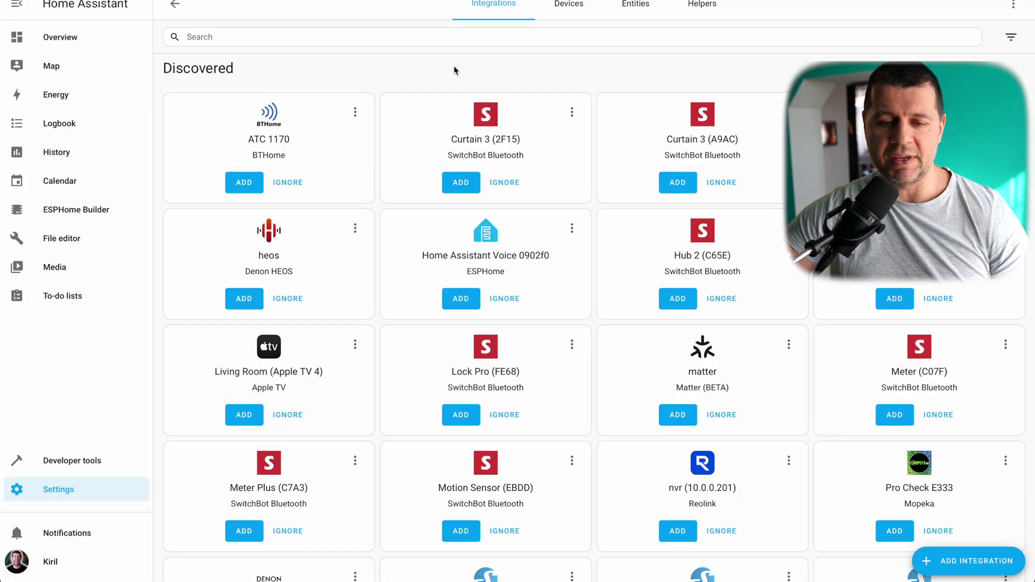
Start adding a new integration, search 'mic' and show the Microsoft integrations
scroll(586, 259, down, 1)
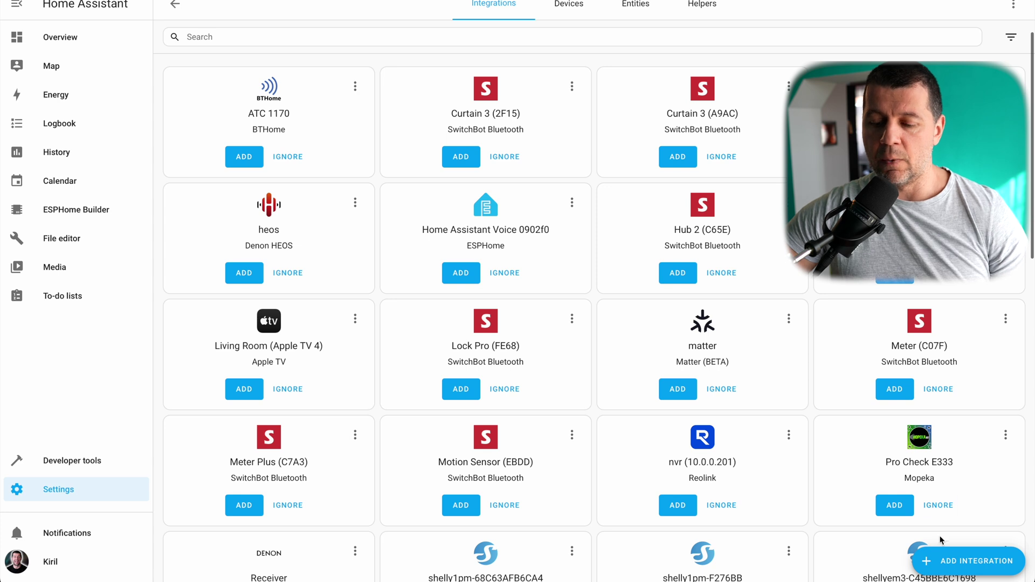
click(957, 562)
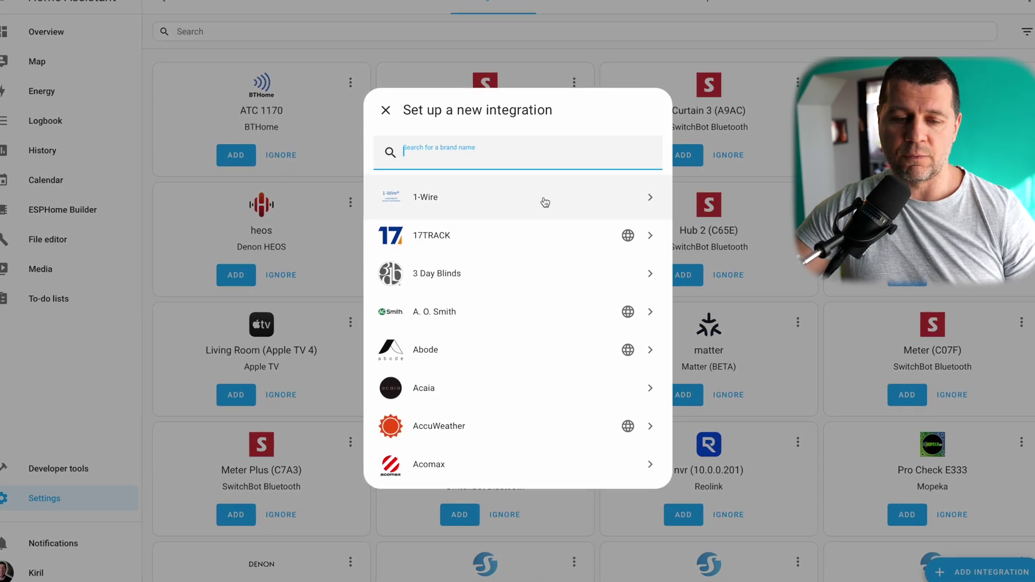
text(mic)
click(440, 196)
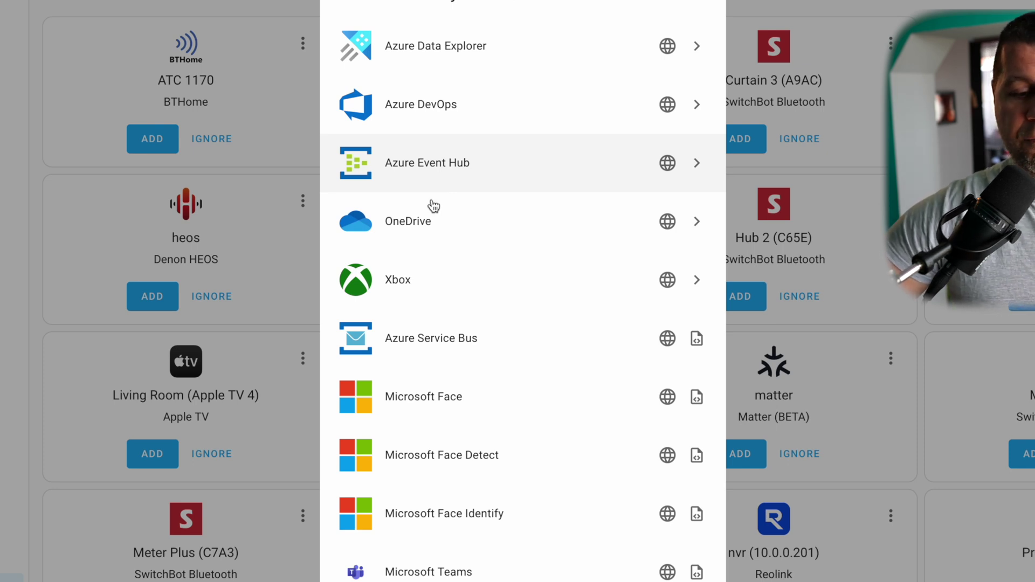
Choose OneDrive from the Microsoft list and open the external Microsoft sign-in website
click(414, 230)
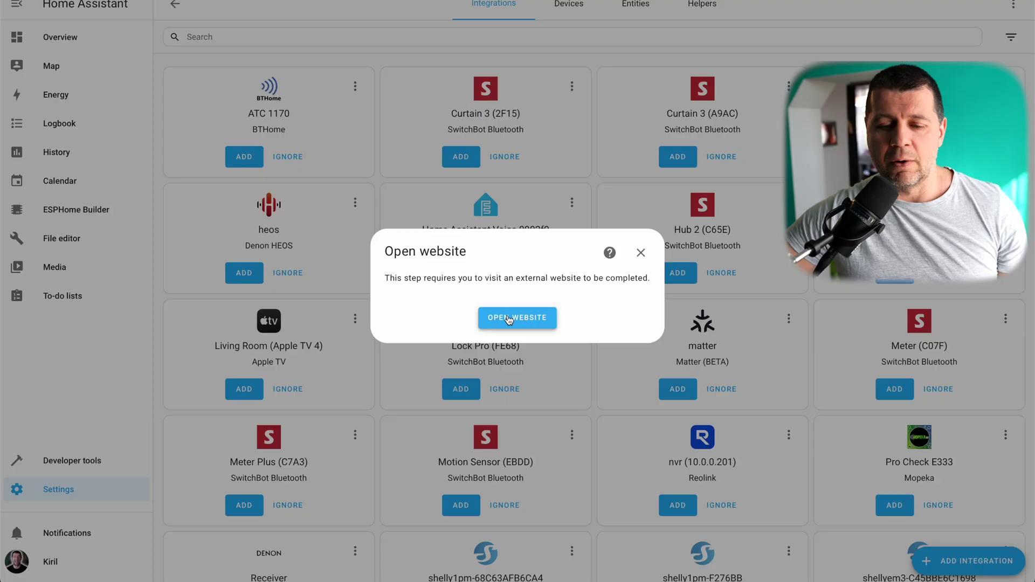
click(515, 320)
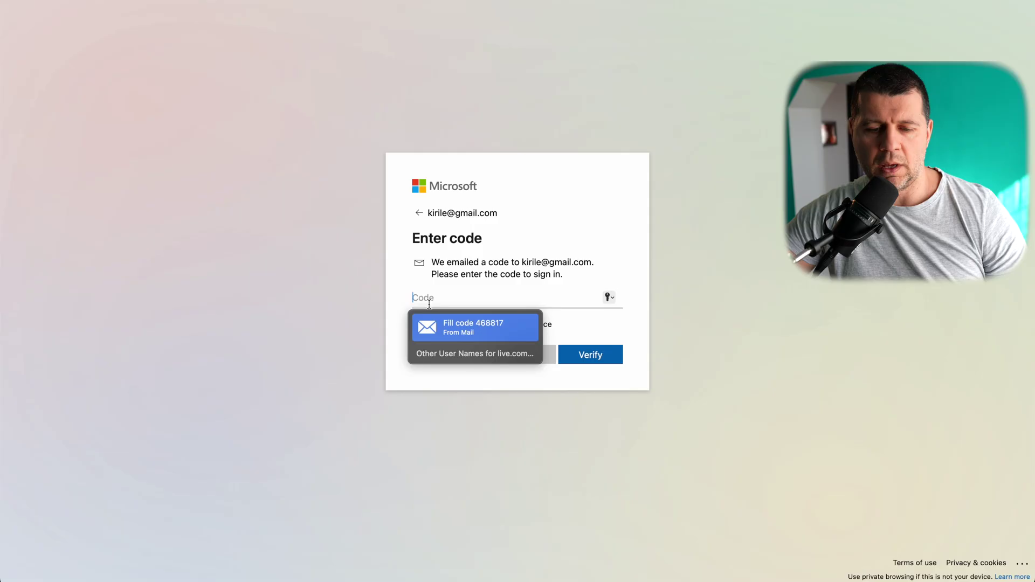
Verify the emailed code, stay signed in, and accept Home Assistant's OneDrive permissions
key(Return)
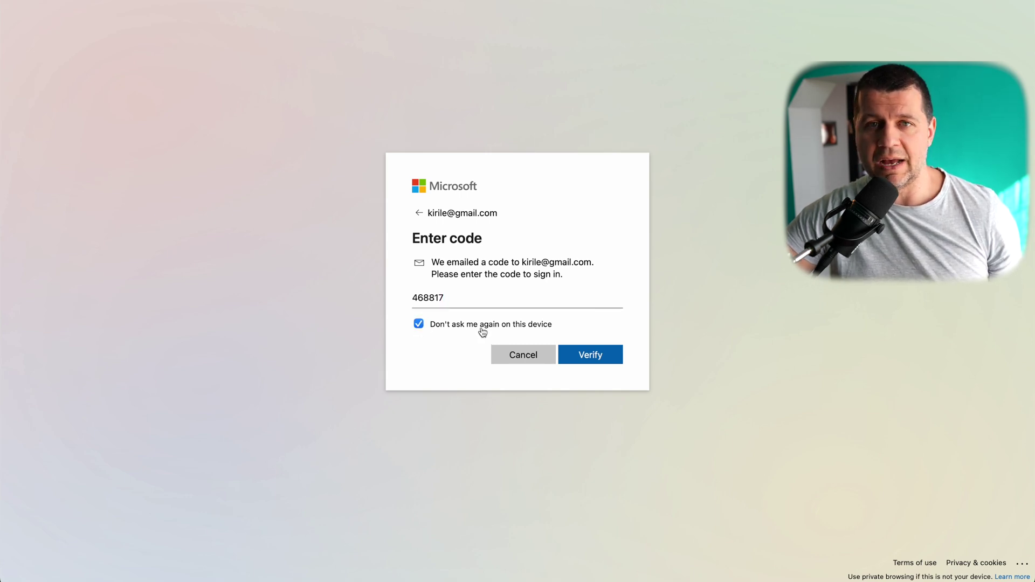
click(591, 356)
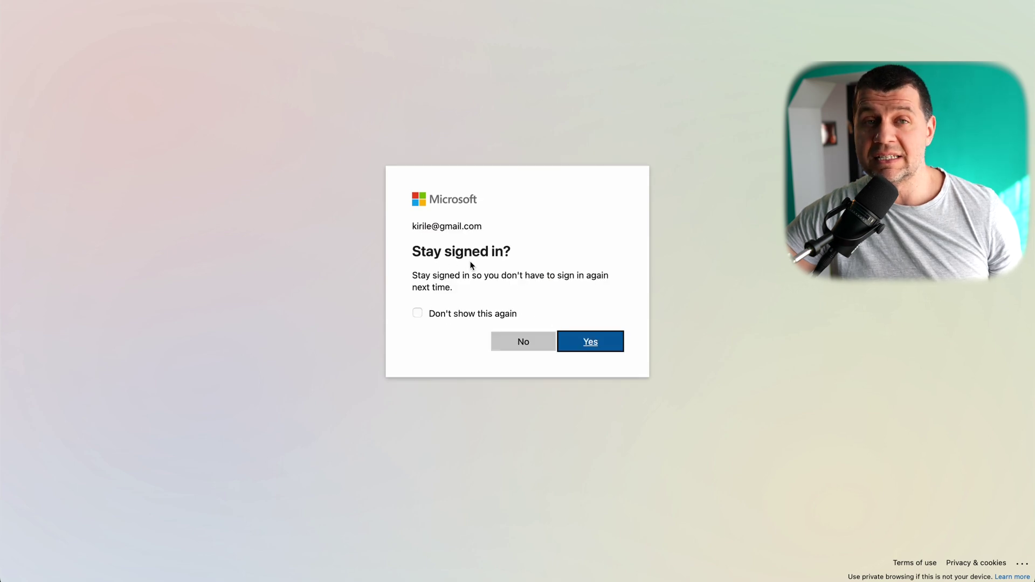
click(593, 344)
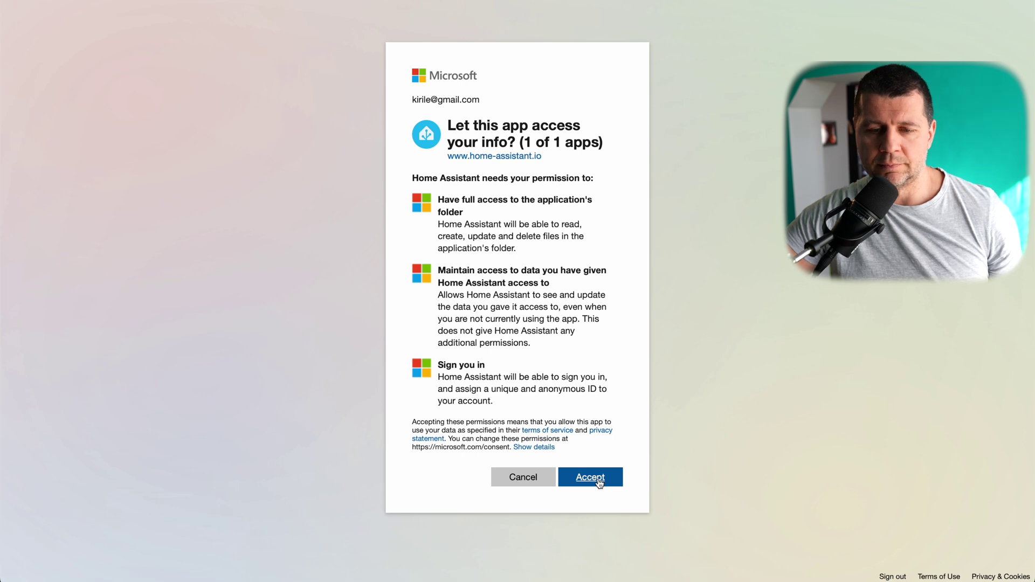
click(600, 484)
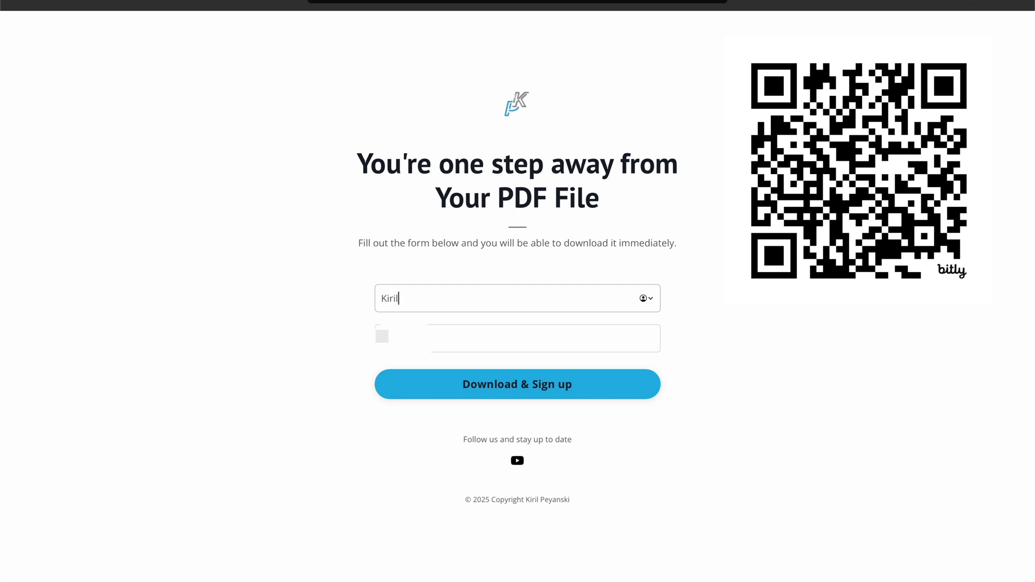
Complete the e-mail field, submit the PDF sign-up, and confirm it from the Mail confirmation email
text(om)
click(491, 387)
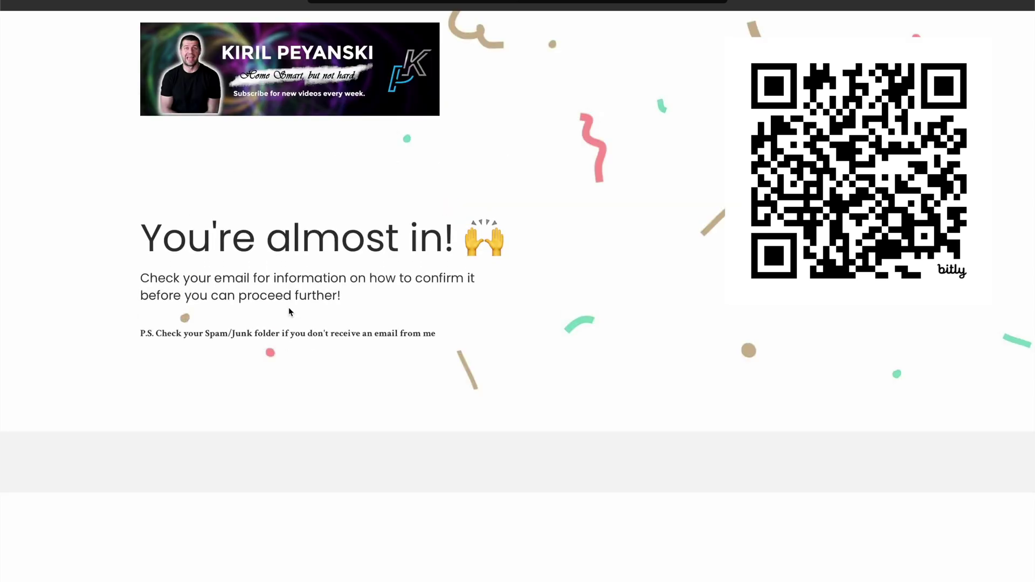
key(super+Tab)
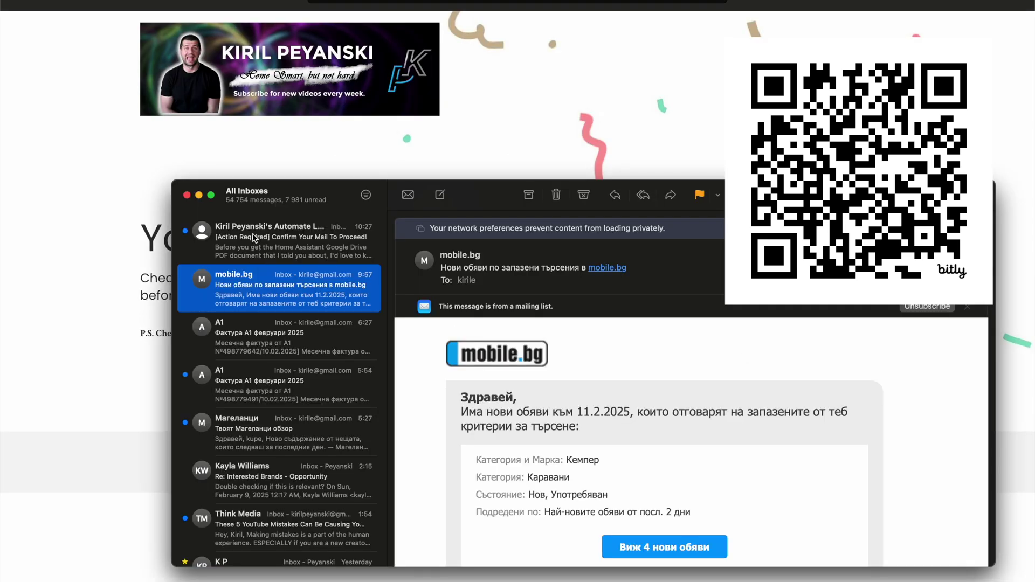
click(264, 242)
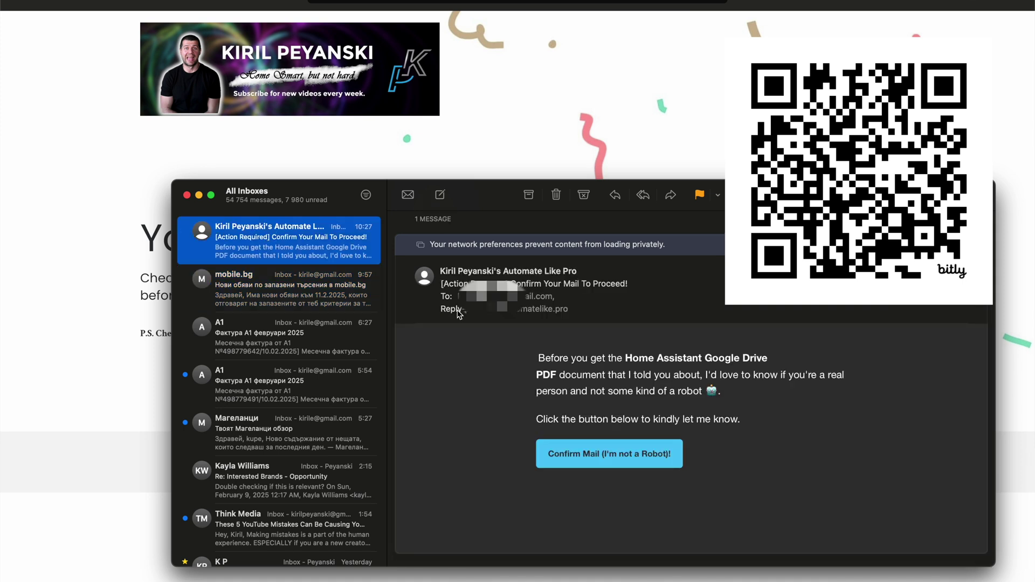
click(606, 456)
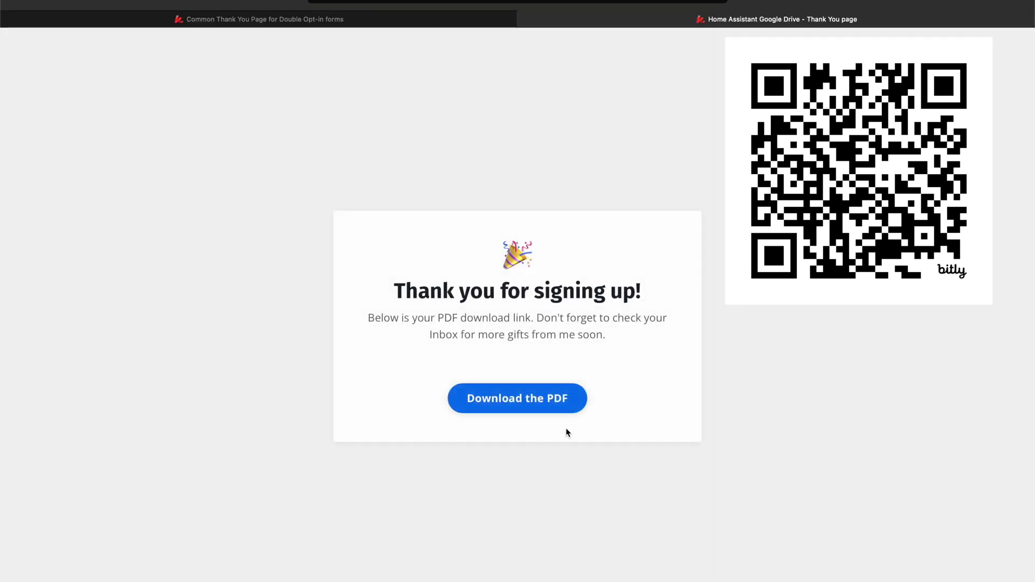
Open the Microsoft OneDrive Integration PDF guide and scroll through its setup pages
click(532, 403)
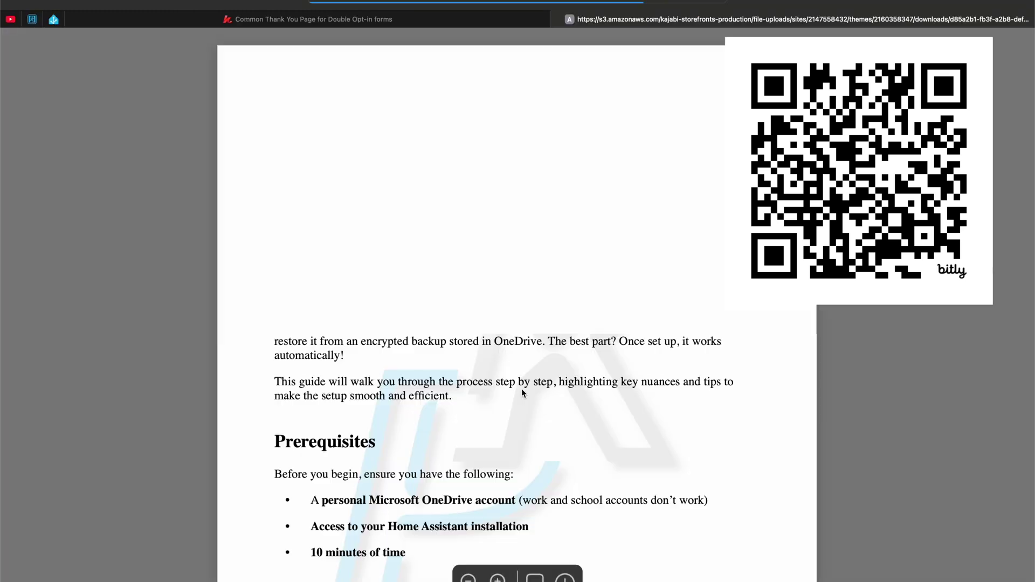
scroll(522, 389, down, 10)
scroll(522, 391, down, 20)
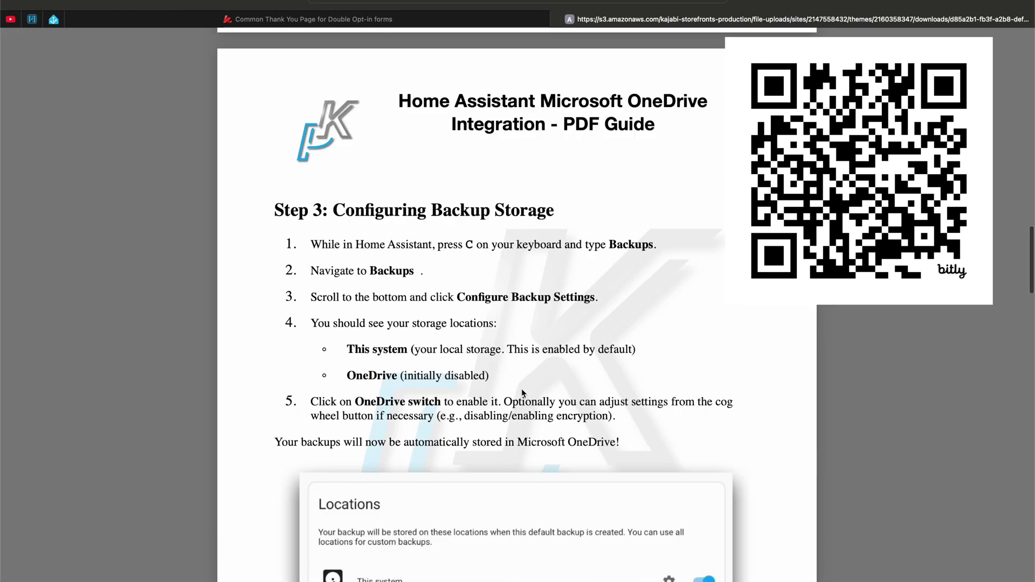
scroll(522, 389, down, 5)
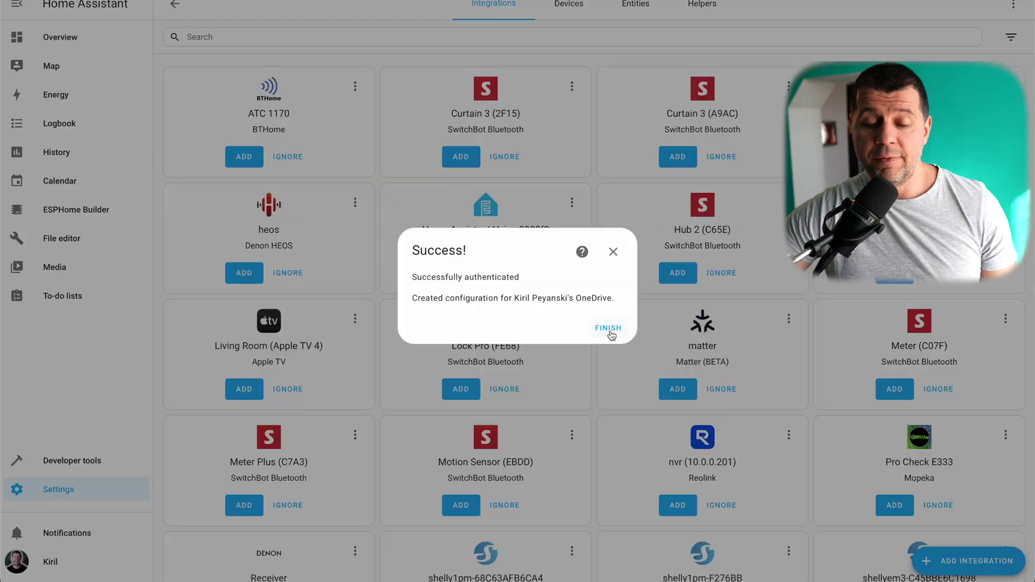
Finish the OneDrive setup and open the OneDrive integration card's detail page
click(609, 328)
scroll(612, 335, down, 10)
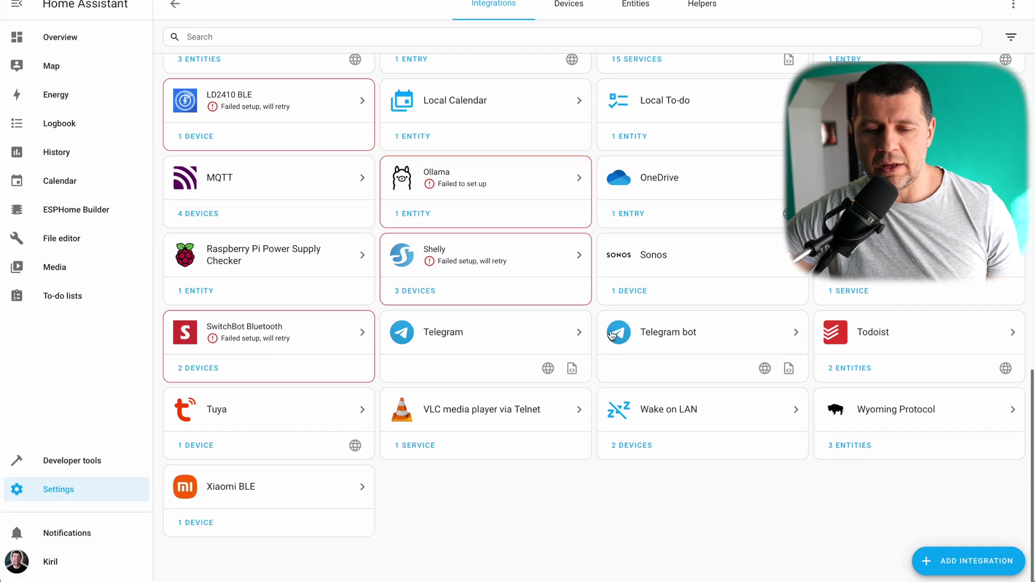
scroll(574, 282, up, 2)
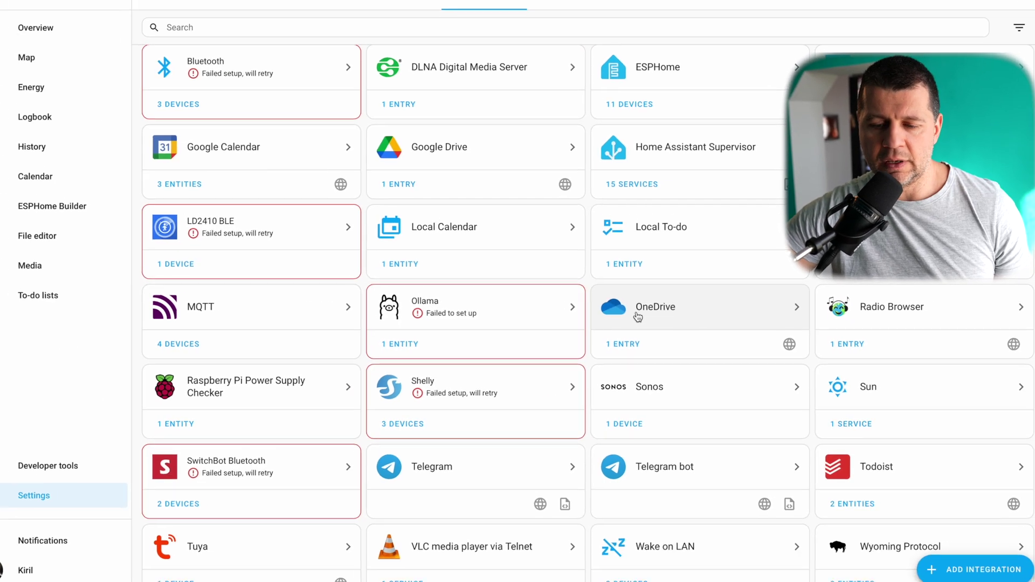
click(602, 339)
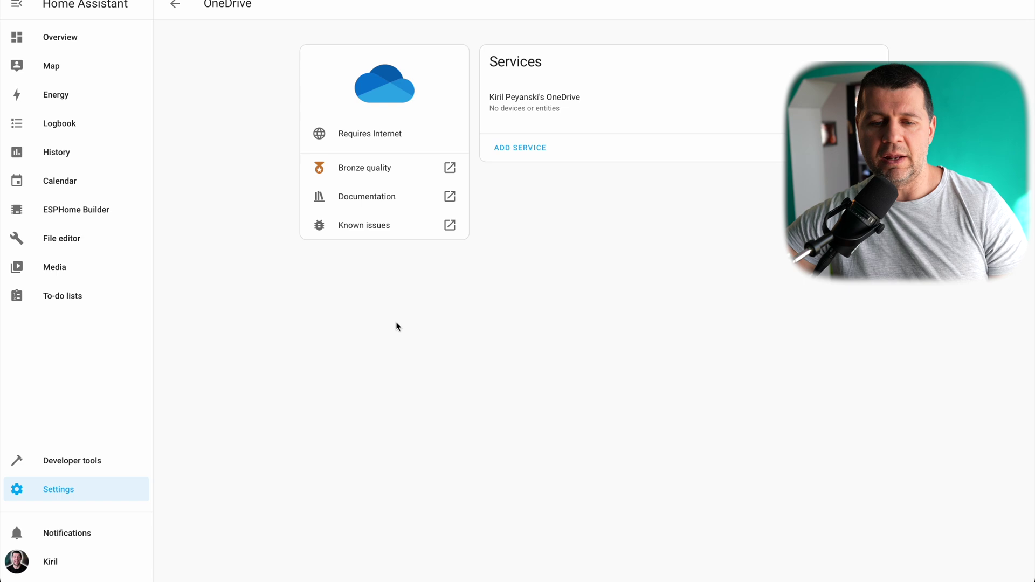
Search 'back' in the command palette and go to the Backups page
key(c)
text(back)
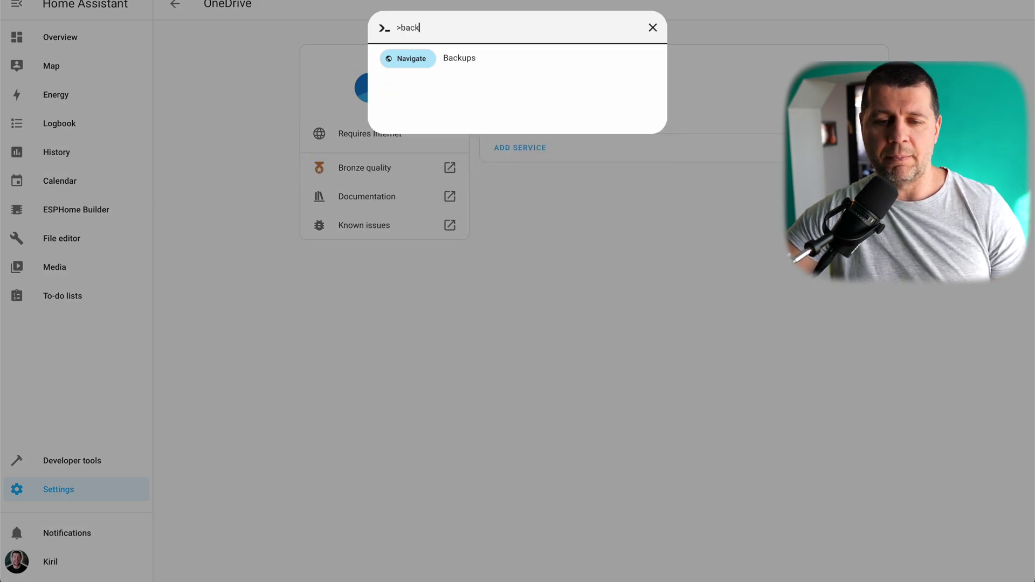
click(458, 72)
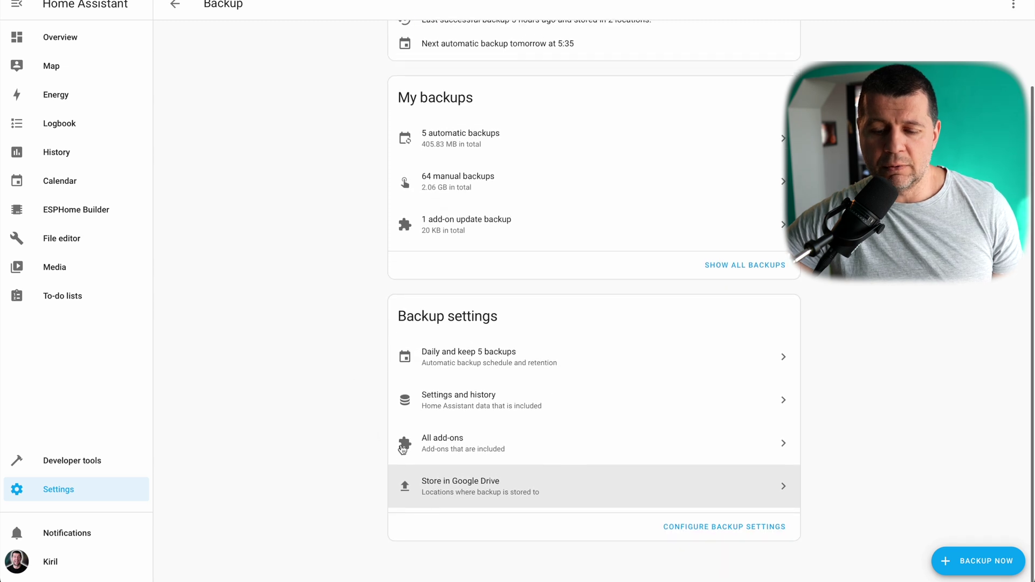
In backup settings, switch on OneDrive under Locations and review its location settings
click(698, 527)
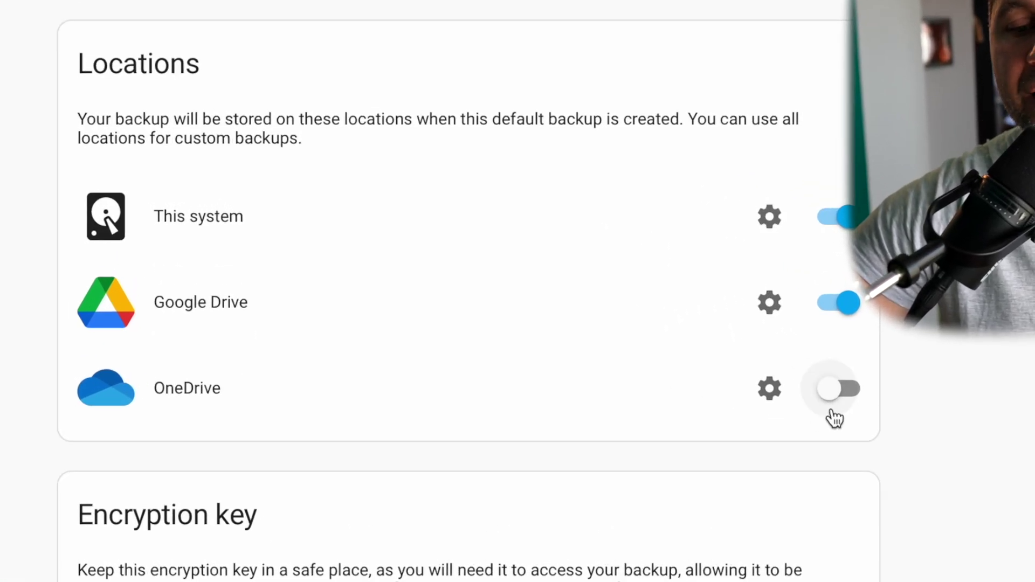
click(839, 392)
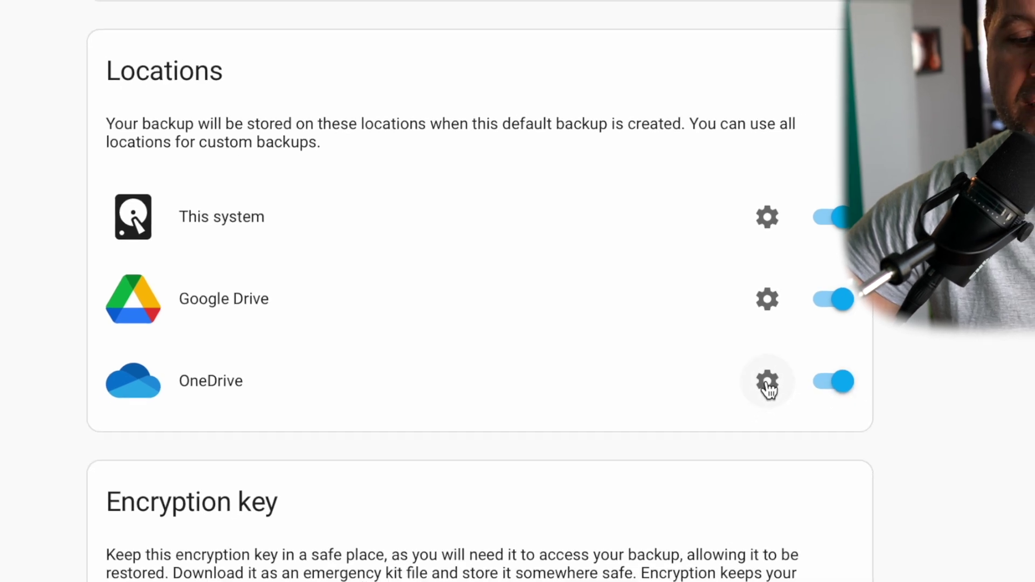
click(768, 383)
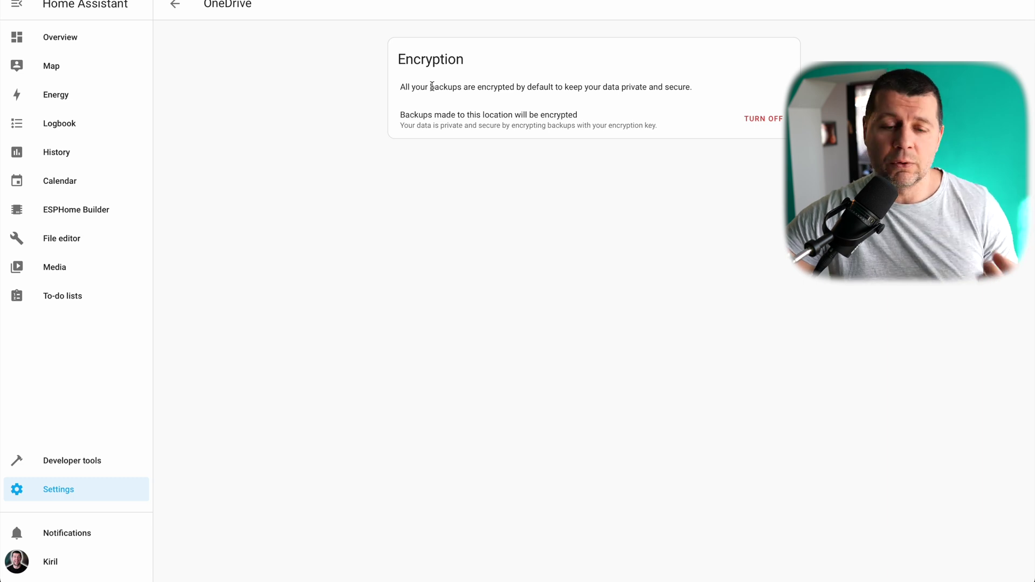
click(187, 12)
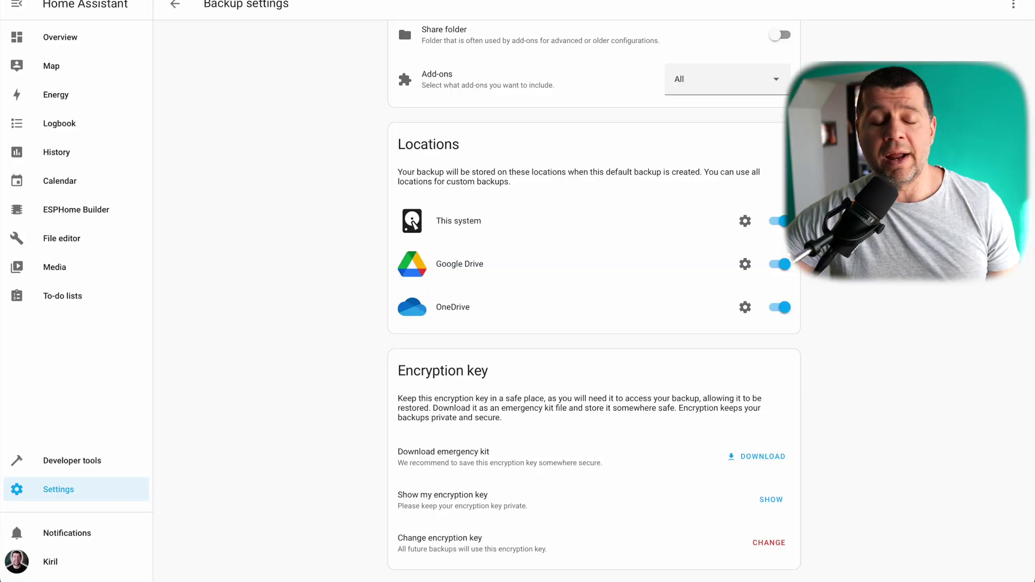
Start a manual backup now, keeping the default backup data selection
click(177, 5)
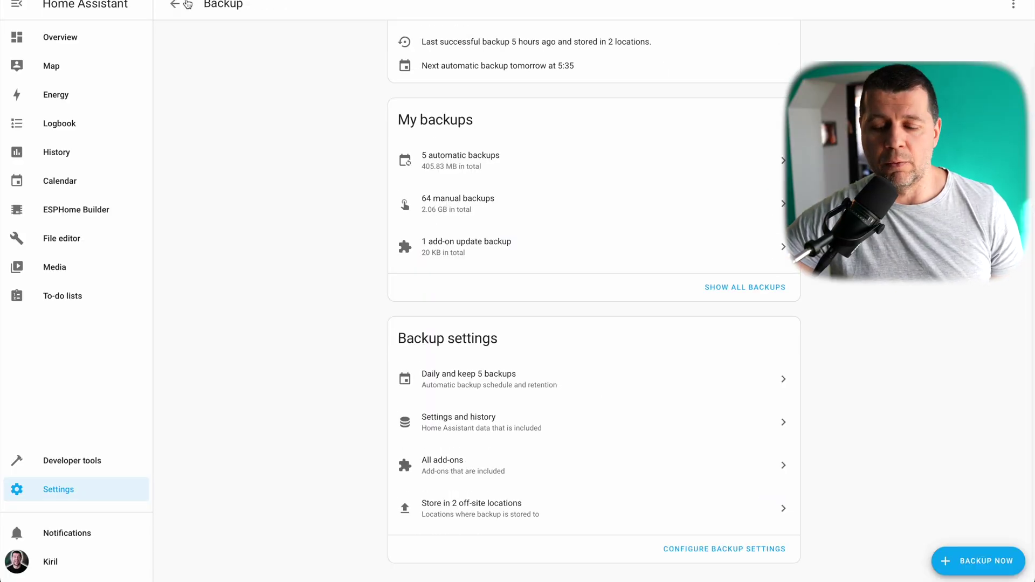
click(965, 561)
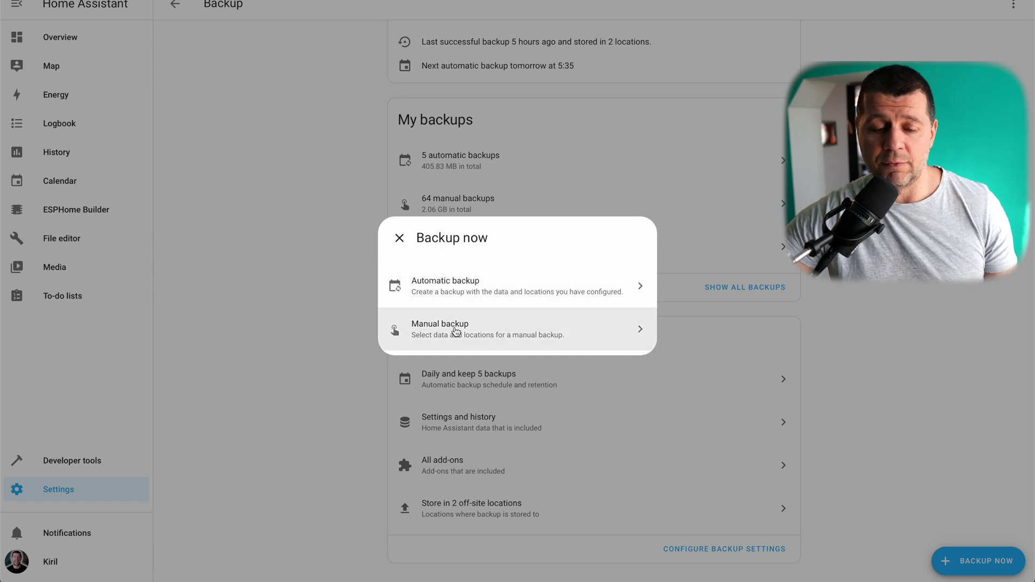
click(449, 327)
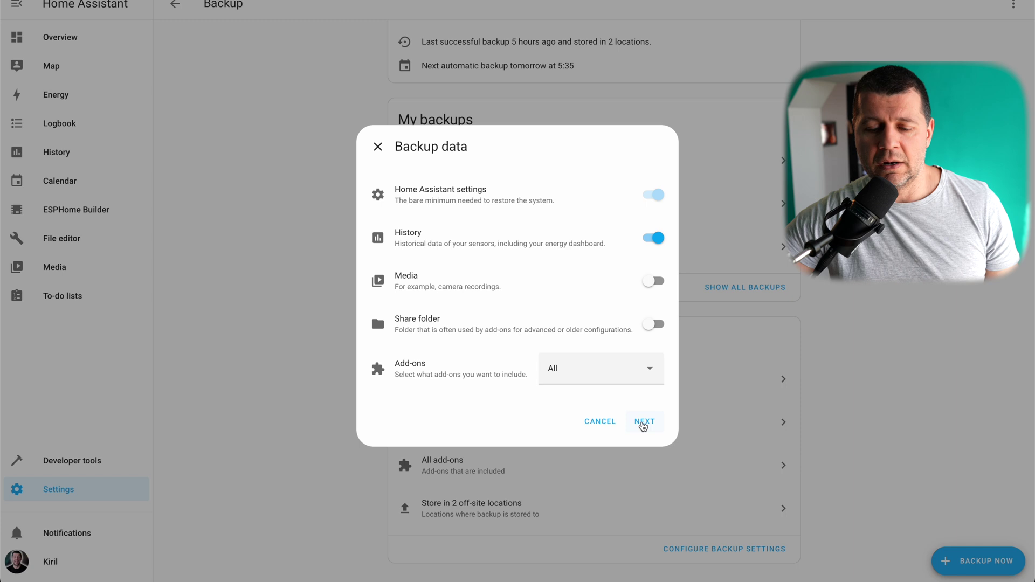
click(643, 423)
Name the backup 'test', set custom locations to OneDrive only, and create it
click(475, 263)
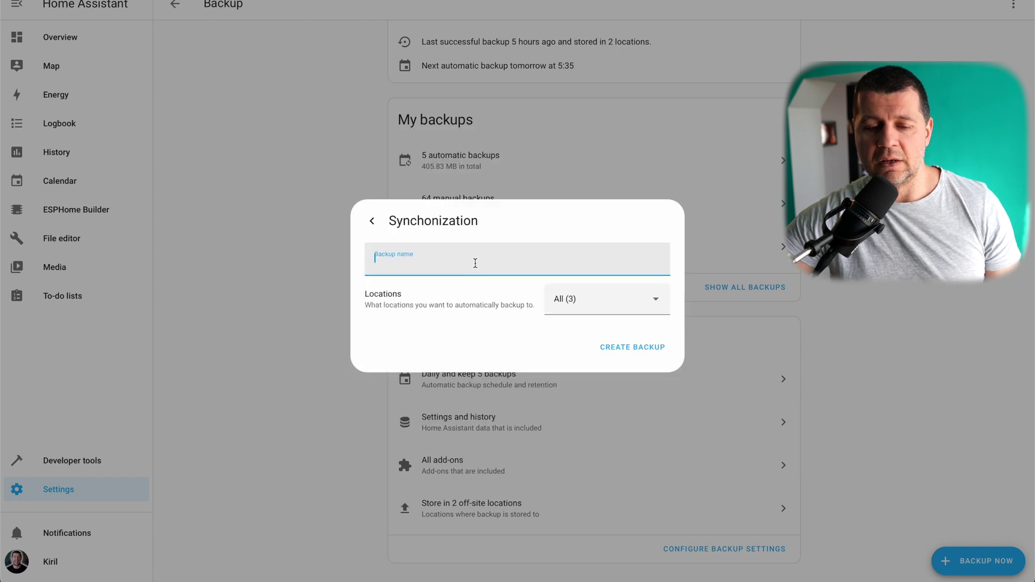
text(test)
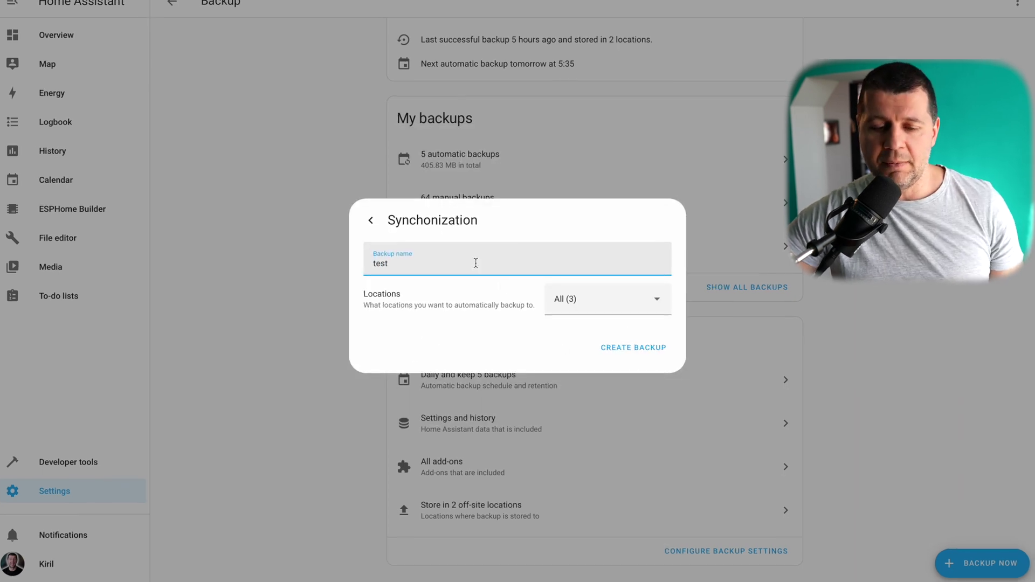
click(373, 305)
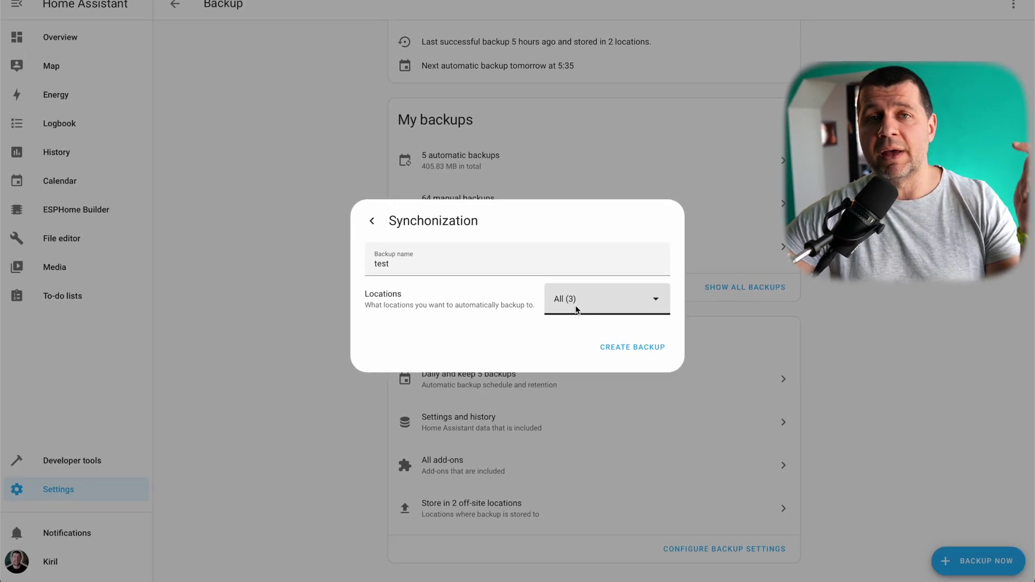
click(575, 305)
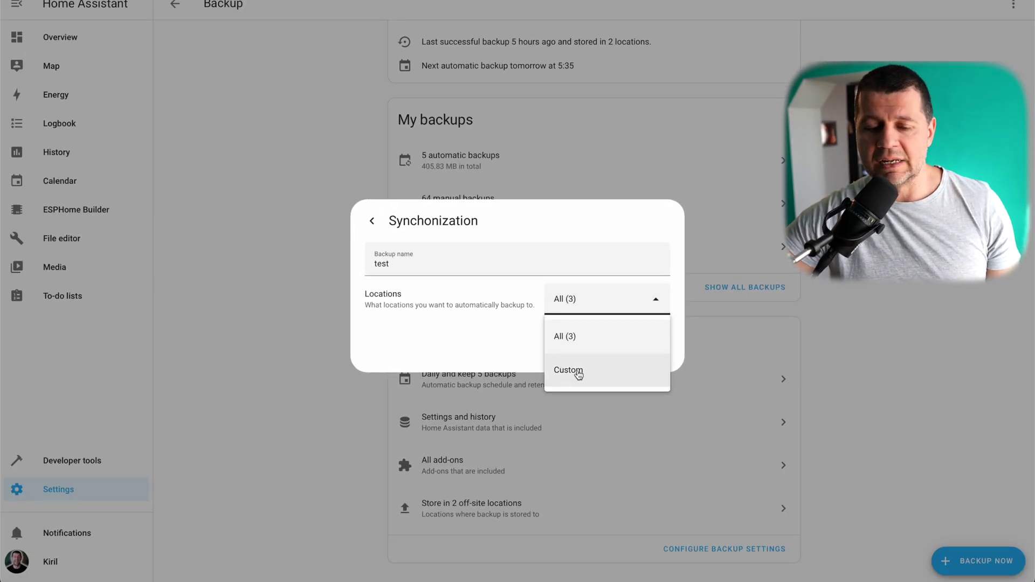
click(578, 373)
click(385, 365)
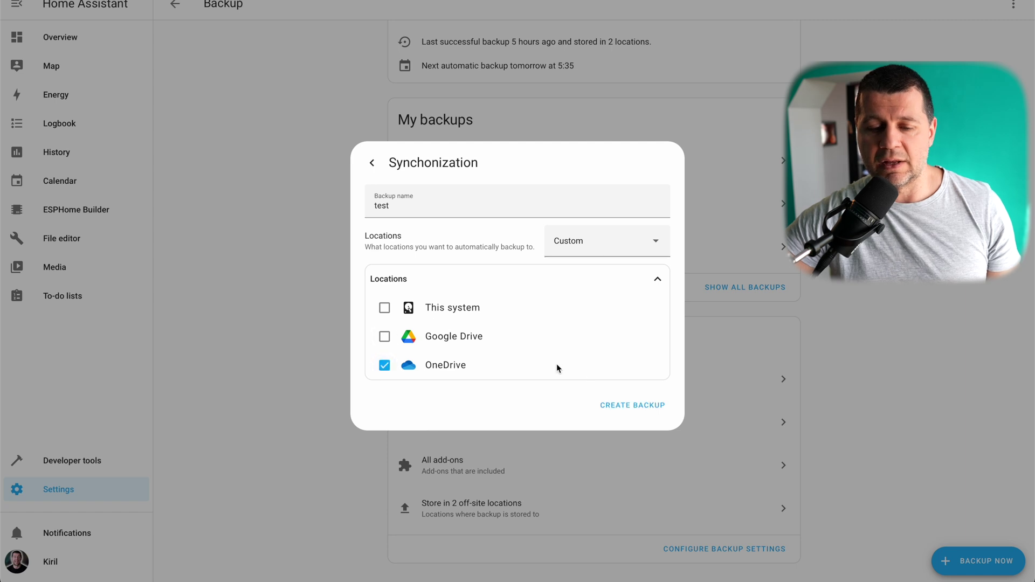
click(658, 405)
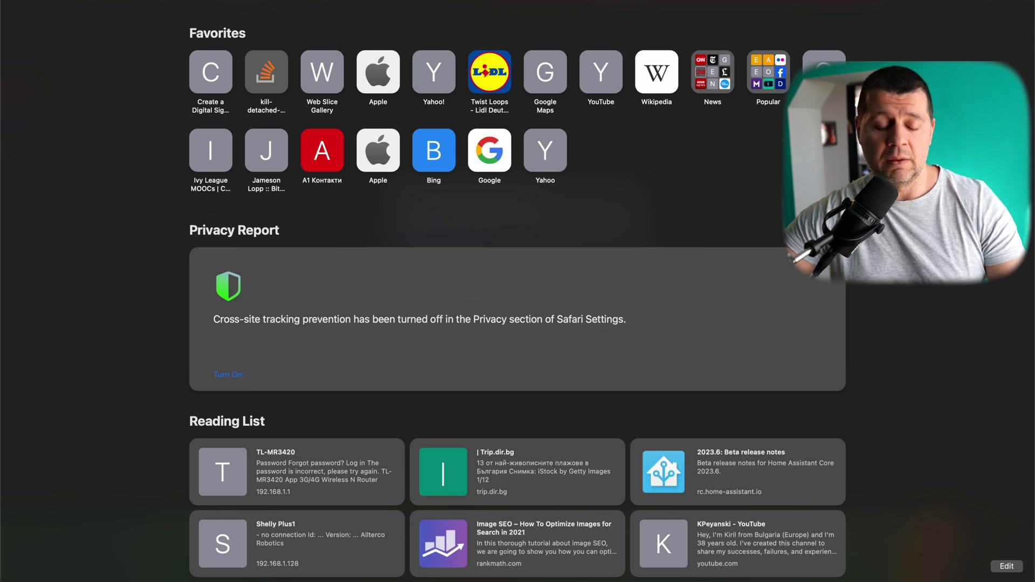
Go to the OneDrive website and open My files > Apps > Home Assistant
text(oned)
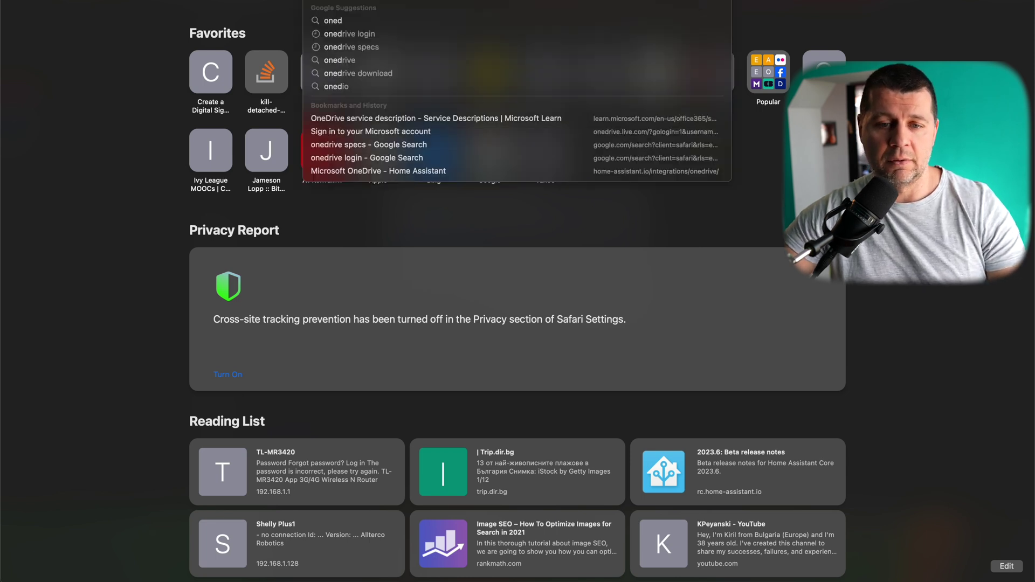
key(Return)
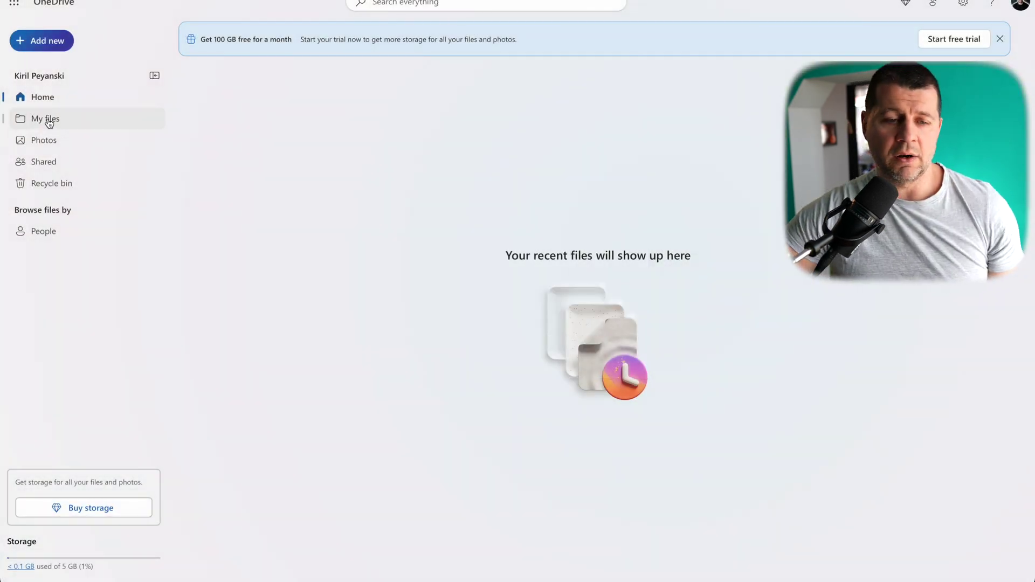
click(46, 120)
click(249, 194)
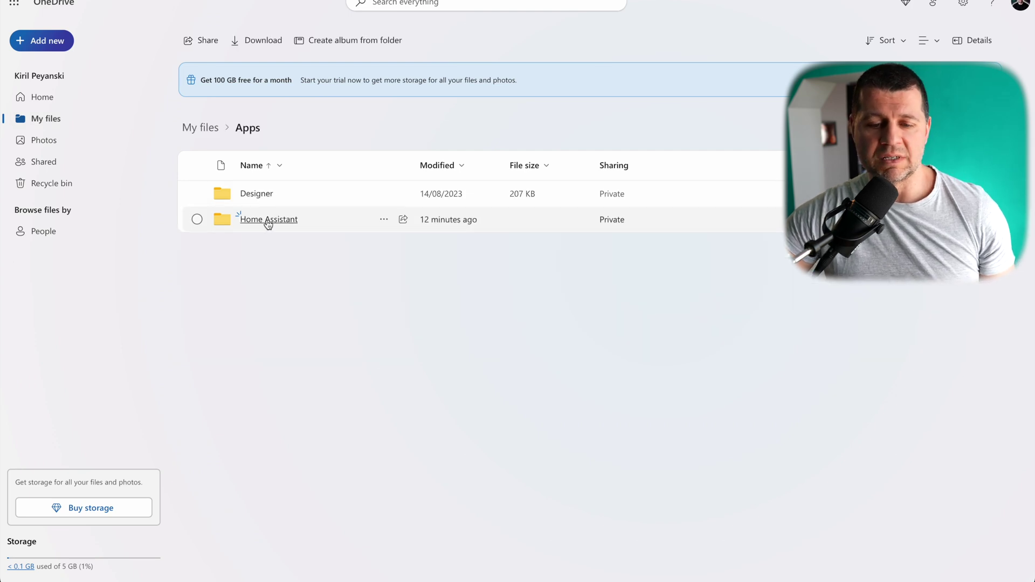
click(269, 220)
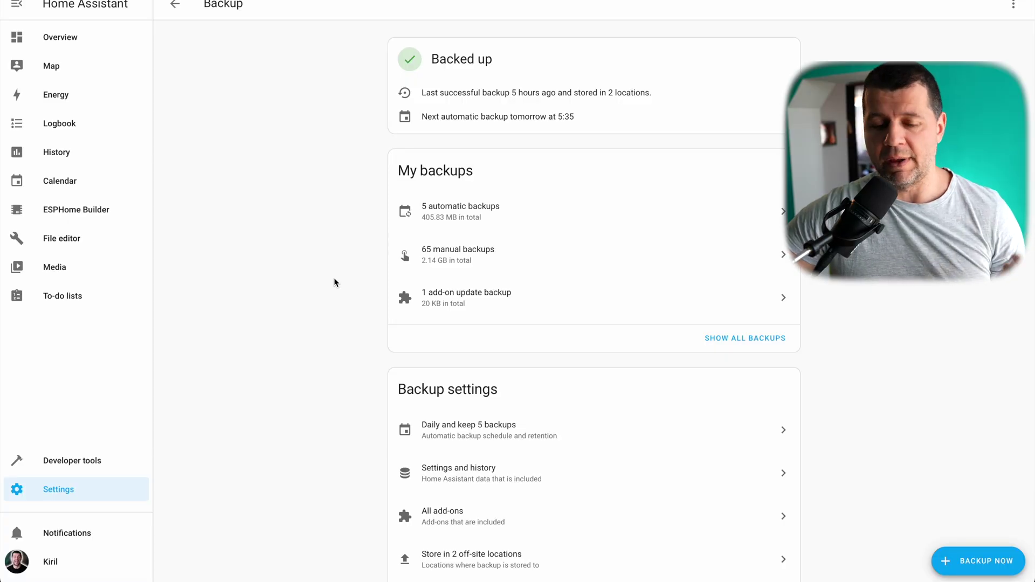
Open the test backup from the 65 manual backups and confirm its locations: This system and OneDrive
click(466, 261)
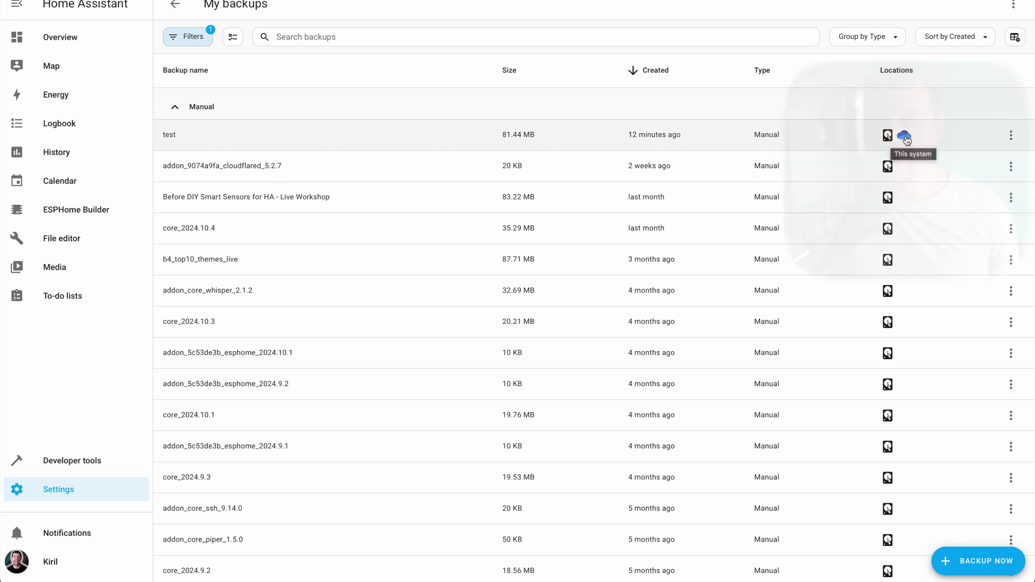
click(909, 139)
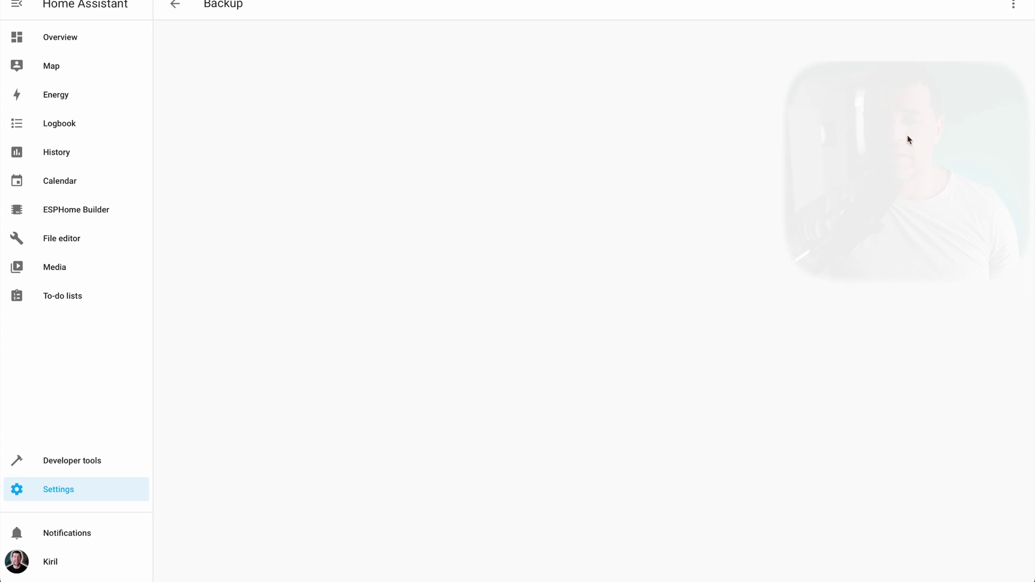
scroll(757, 124, down, 10)
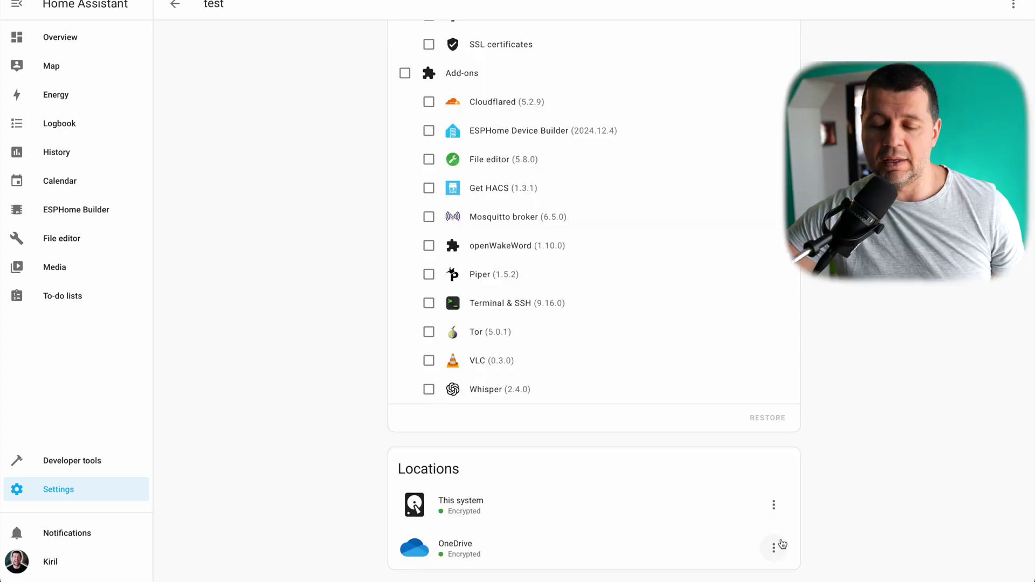
click(775, 548)
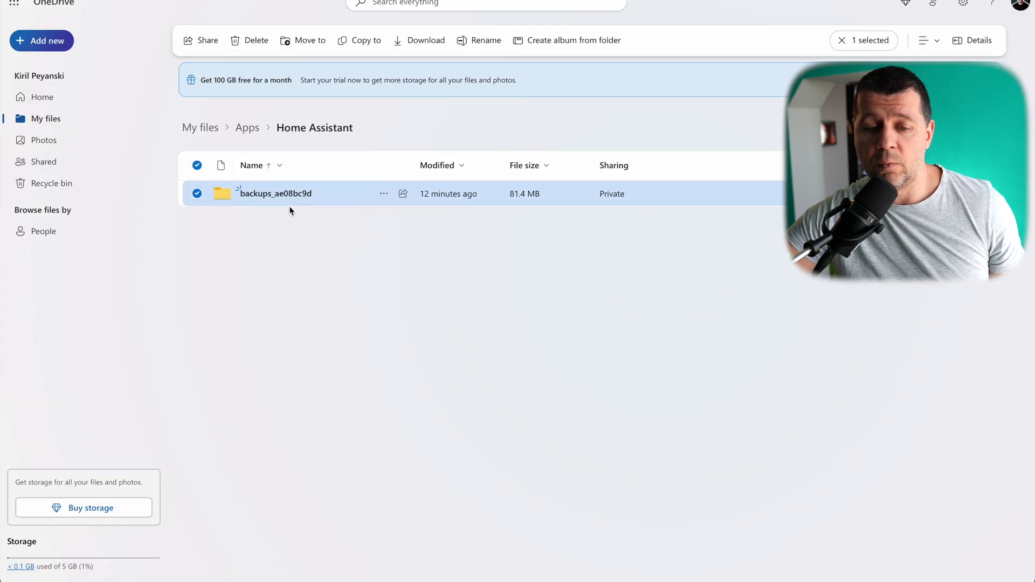
key(alt+Tab)
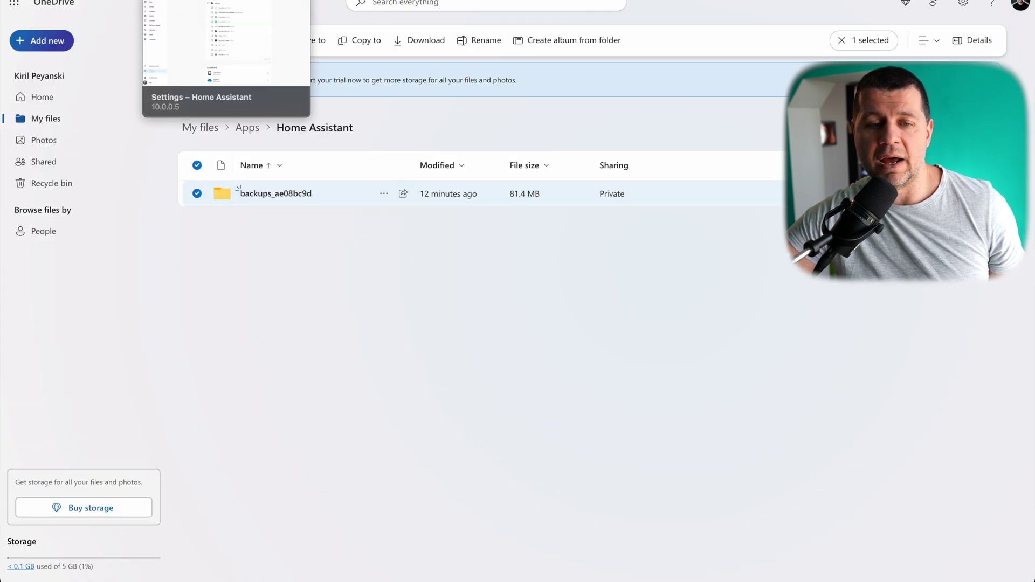